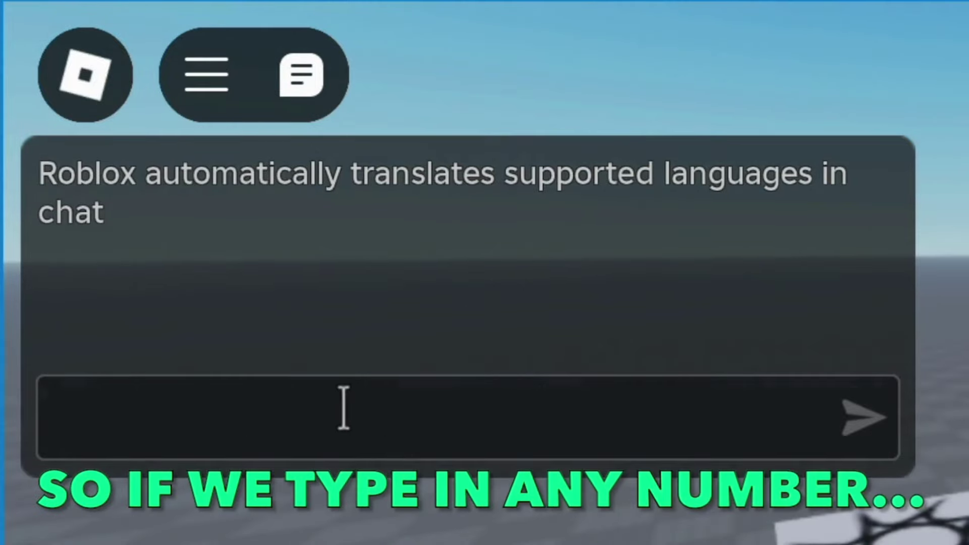
# Set the fling power to 10, then raise it to 100, using chat commands.
pyautogui.write('0')
pyautogui.press('Return')
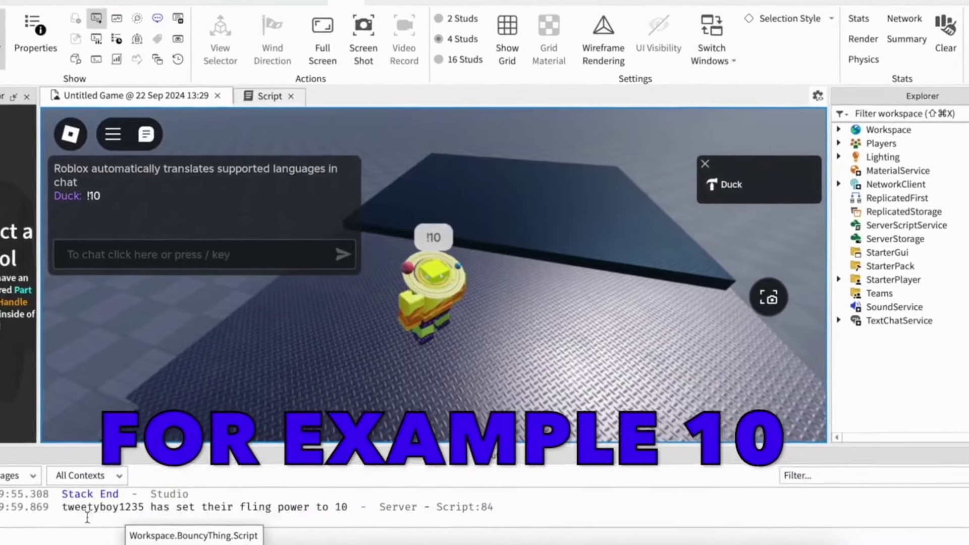
pyautogui.rightClick(454, 451)
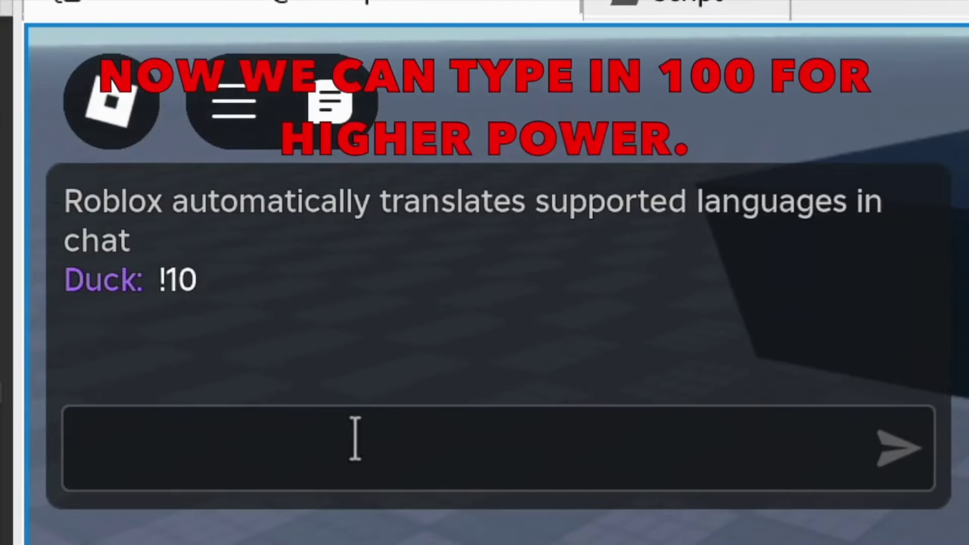
pyautogui.write('!100')
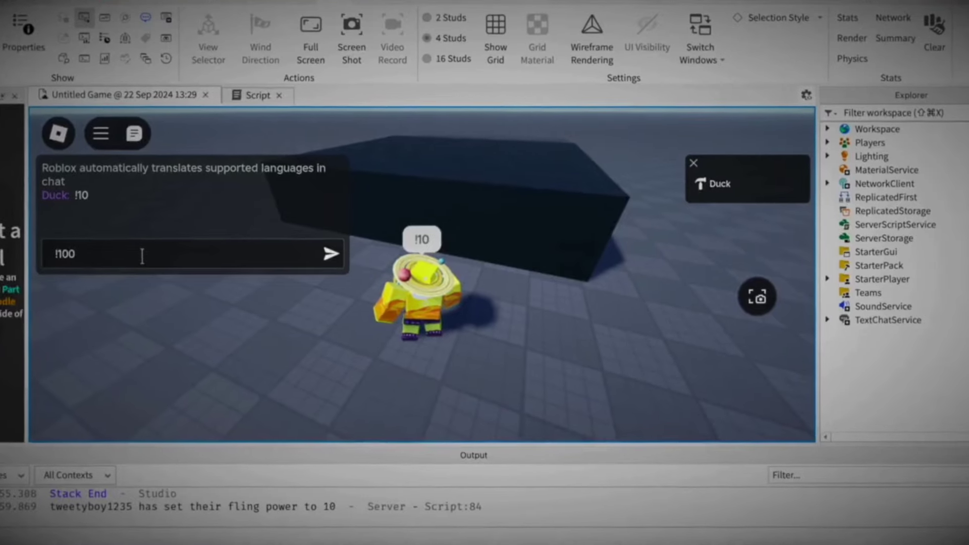
pyautogui.press('Return')
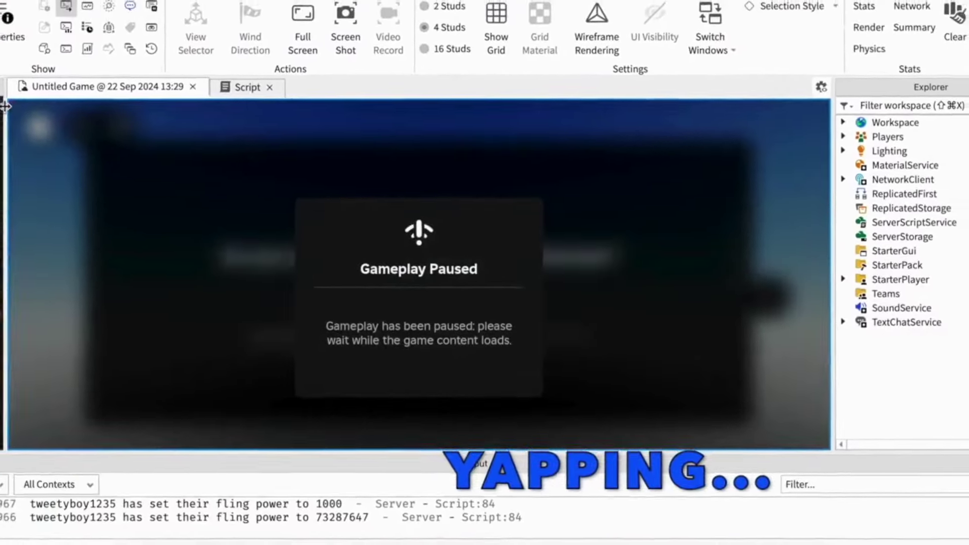
# Send !10101 in chat to set the fling power to 10101.
pyautogui.press('/')
pyautogui.write('!')
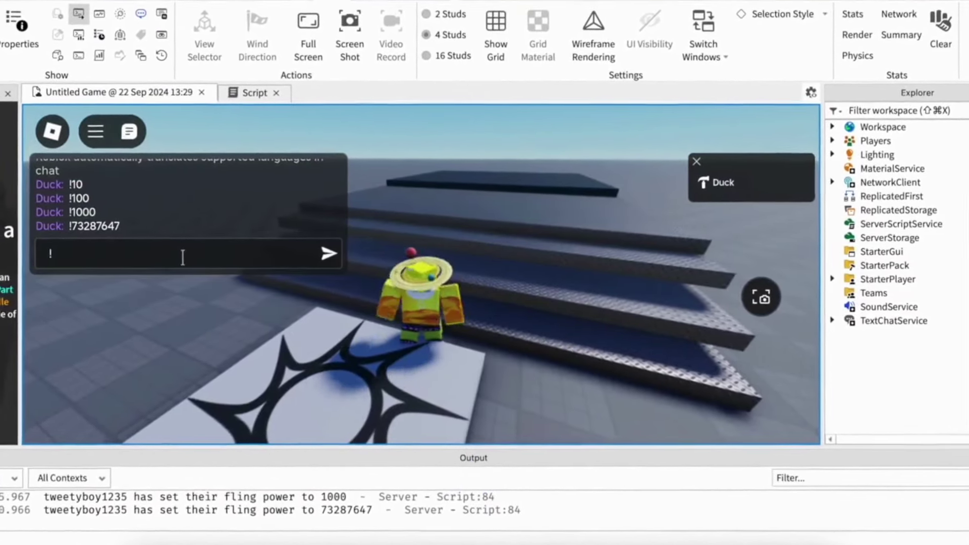
pyautogui.write('10101')
pyautogui.press('Return')
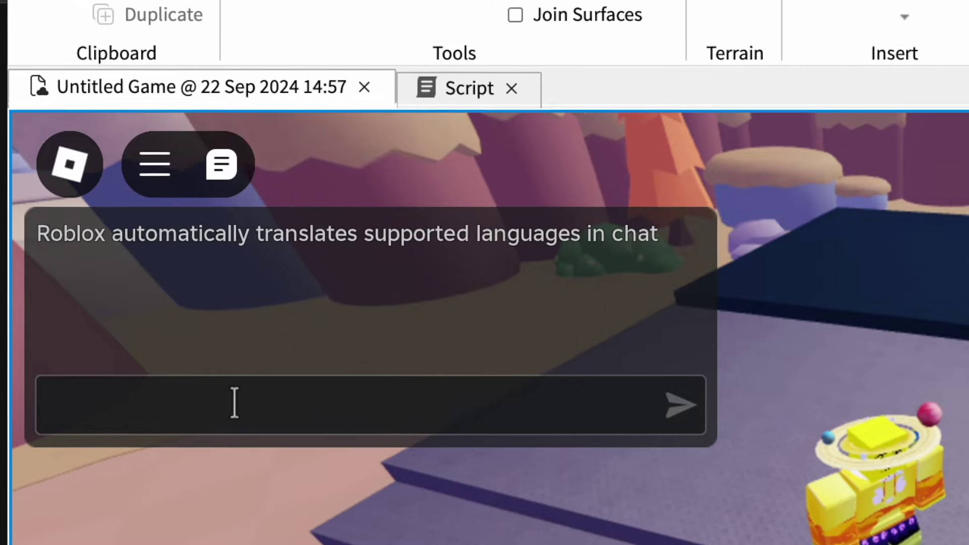
# Send !reset and !template to restore the character and its default fling power.
pyautogui.write('!')
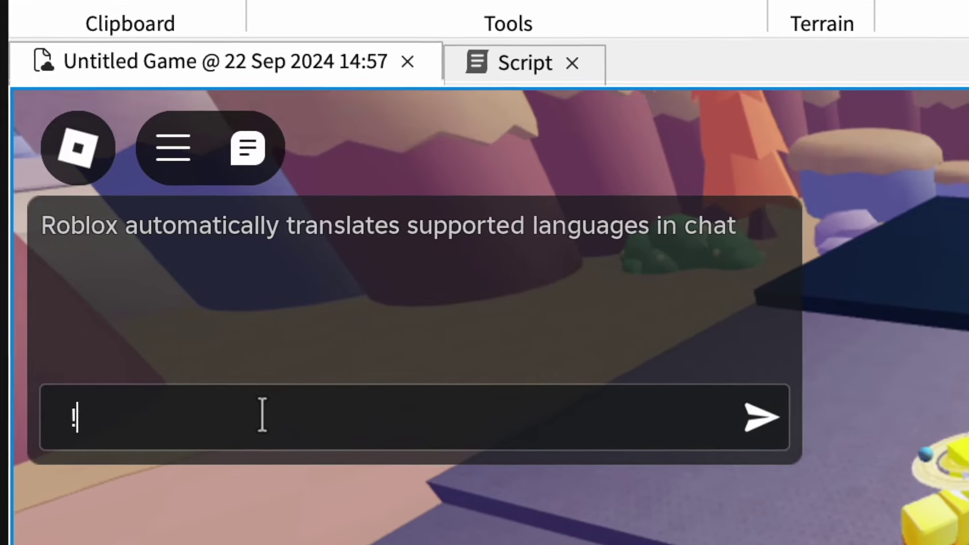
pyautogui.write('reset')
pyautogui.press('Return')
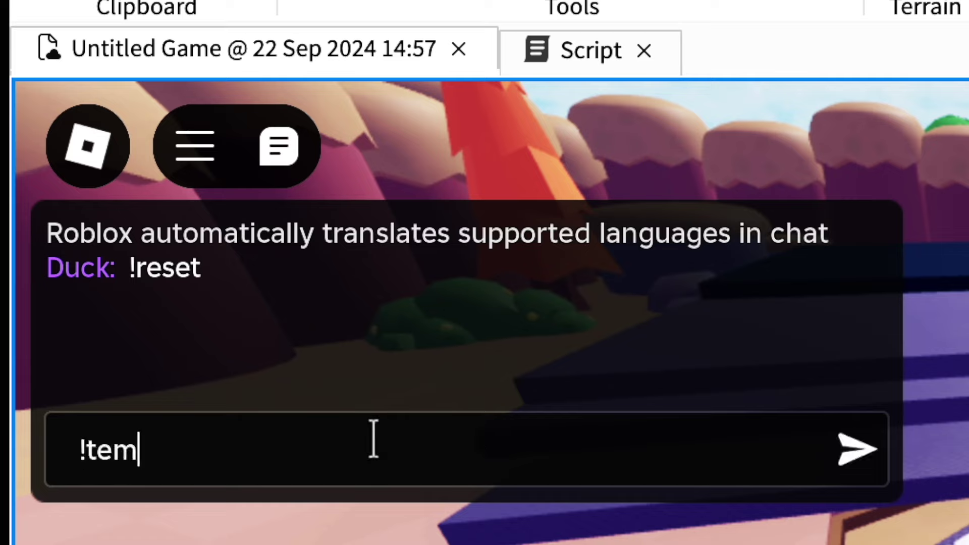
pyautogui.press('Return')
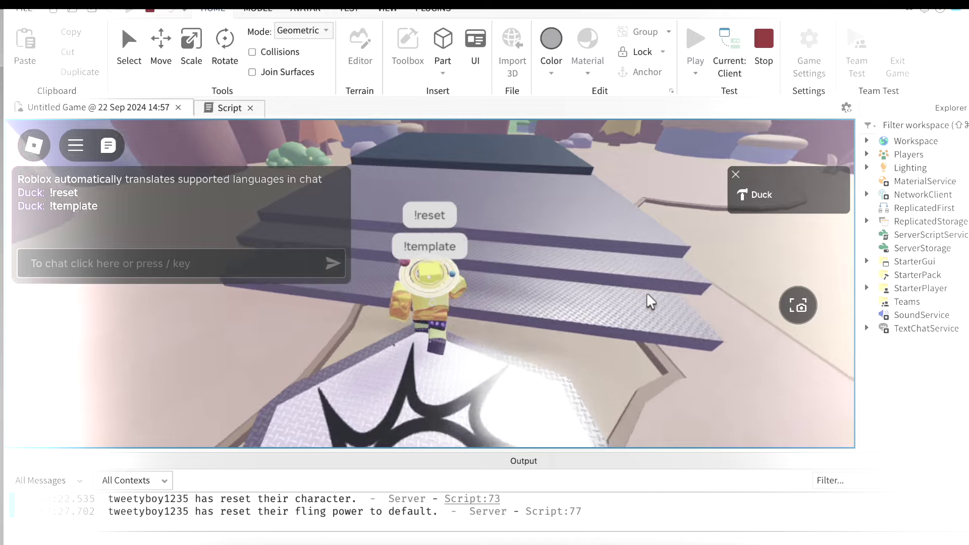
# Set the fling power to 100 with !setflingpower 100.
pyautogui.click(148, 257)
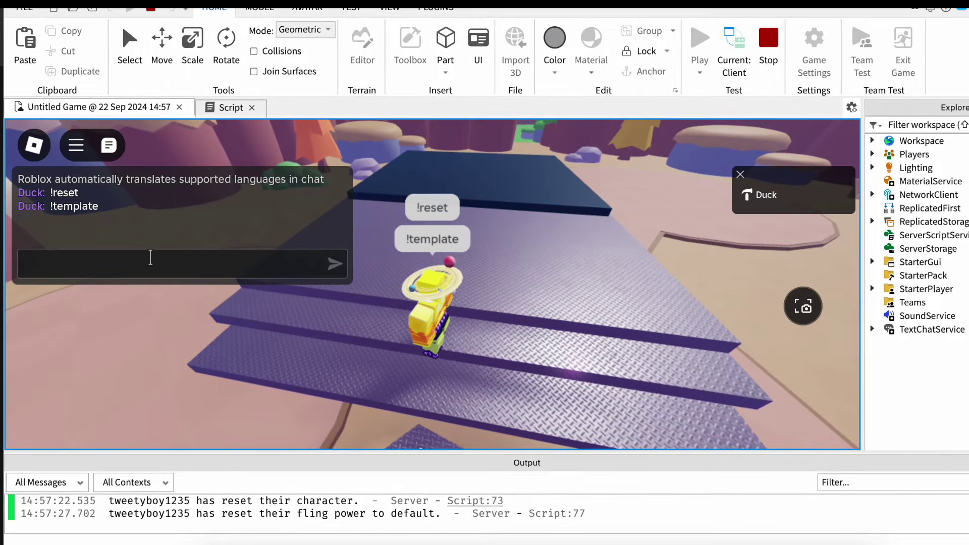
pyautogui.write('!setf')
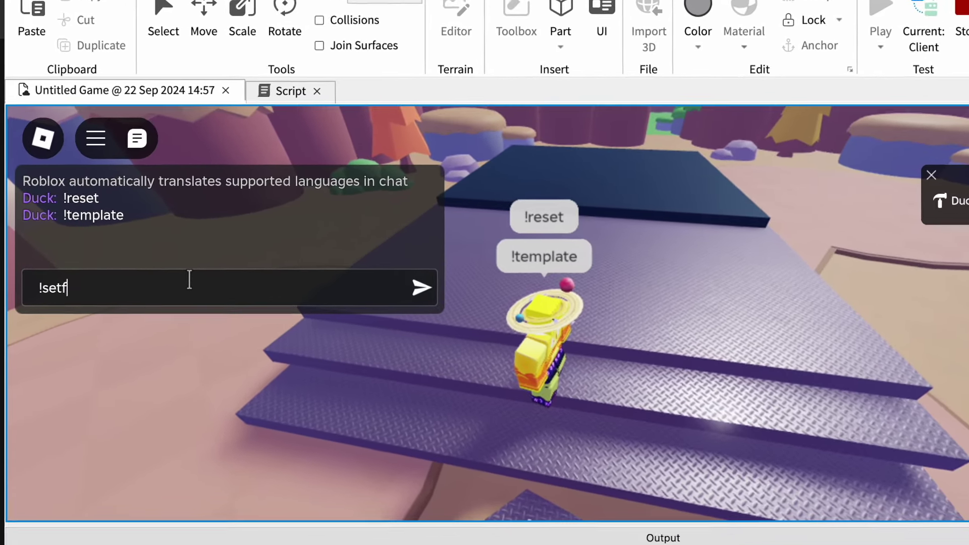
pyautogui.write('lin')
pyautogui.write('gp')
pyautogui.write('owe')
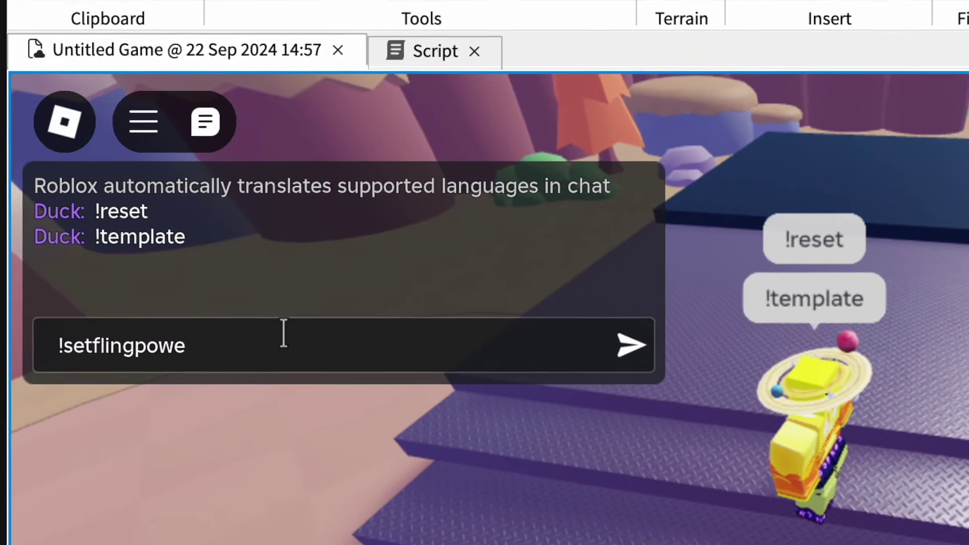
pyautogui.write('r')
pyautogui.write(' 100')
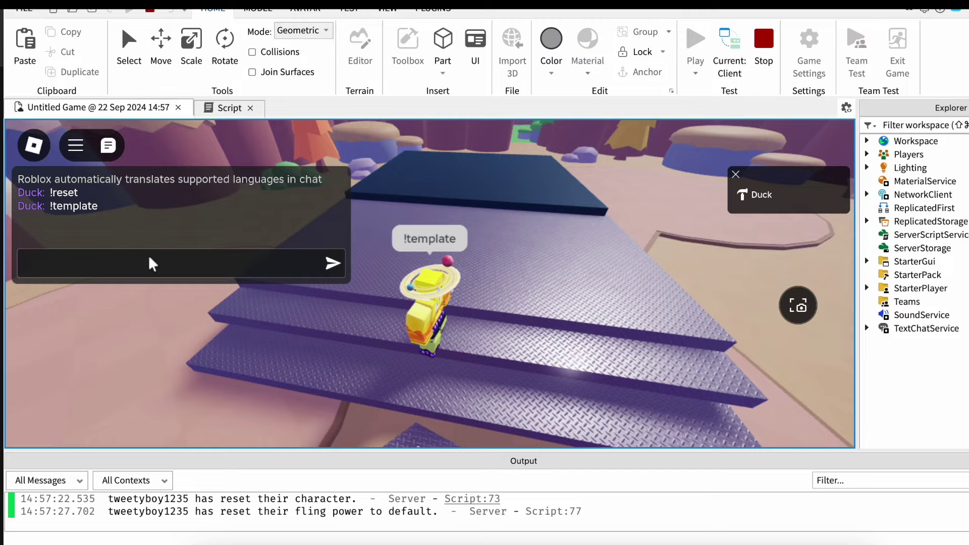
pyautogui.press('Return')
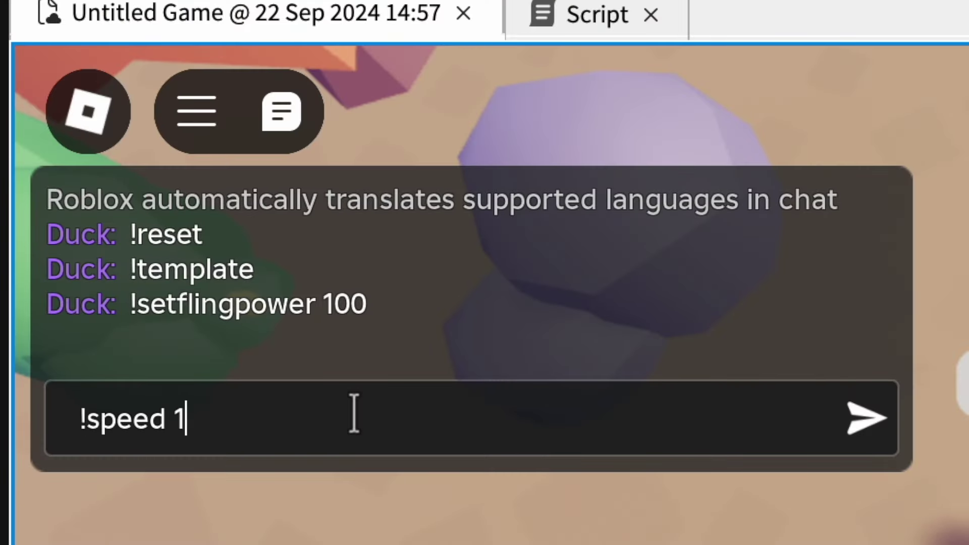
# Set the speed to 100 and walk the character over the rocks into the ocean.
pyautogui.write('00')
pyautogui.press('Return')
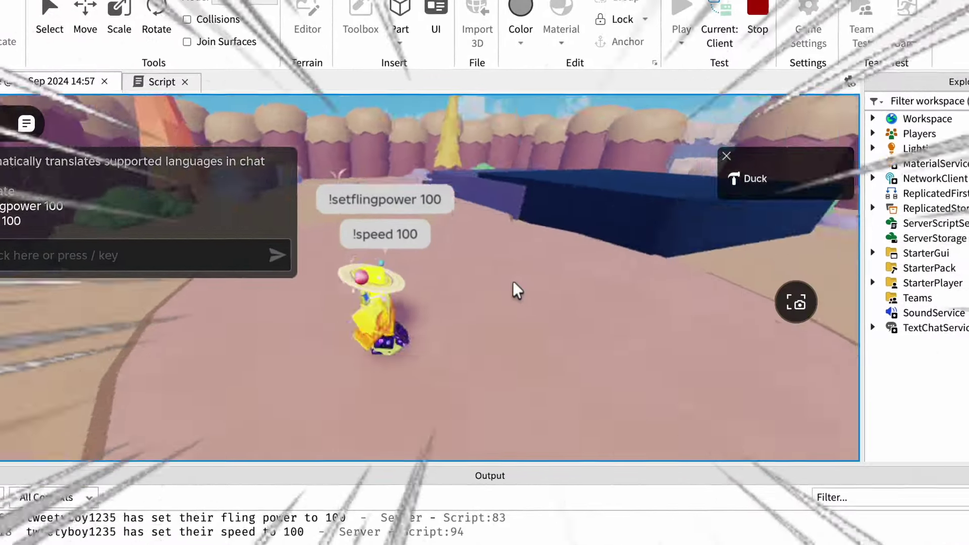
pyautogui.press('w')
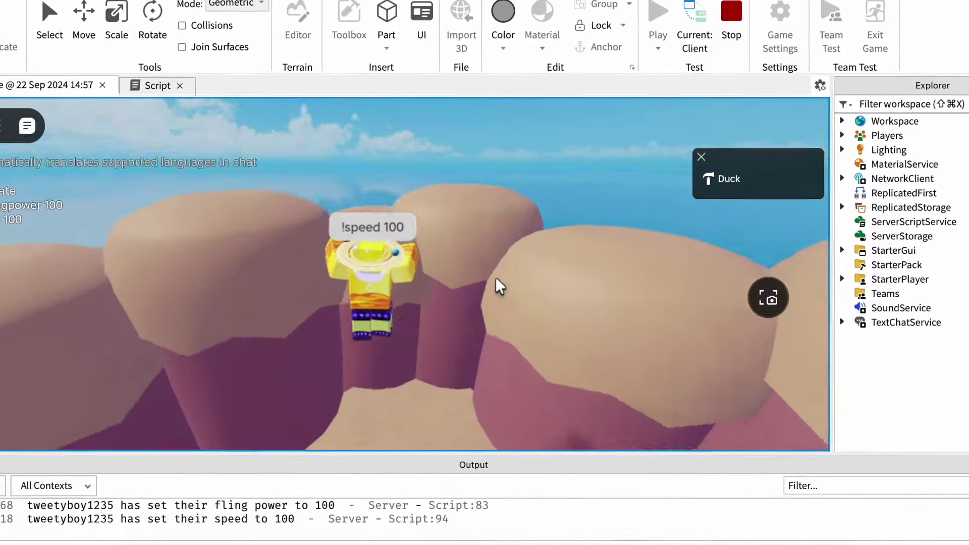
pyautogui.press('w')
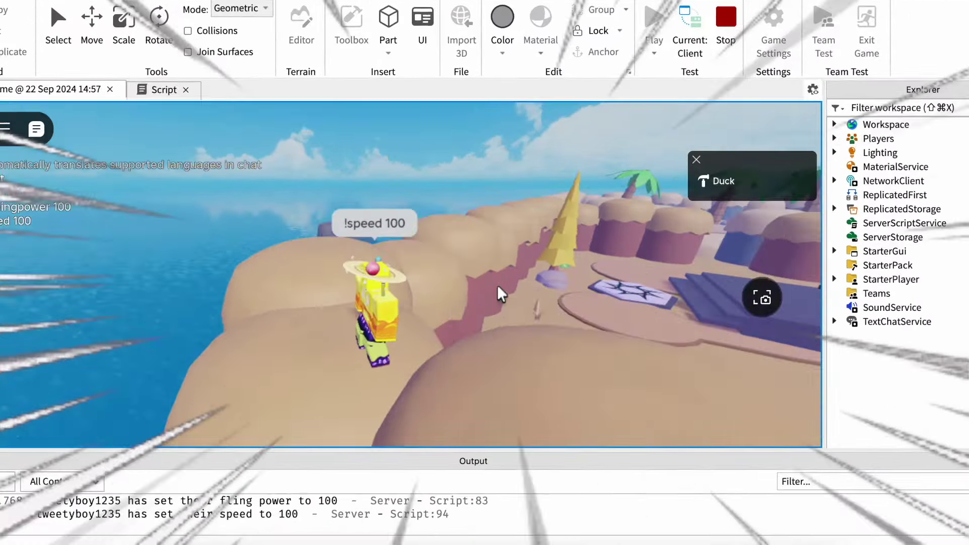
pyautogui.press('w')
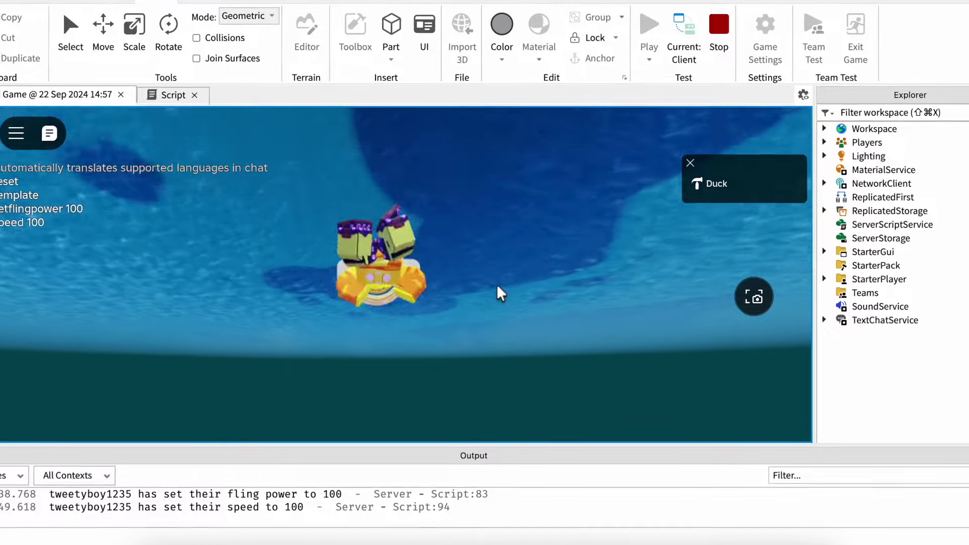
pyautogui.press('XF86AudioLowerVolume')
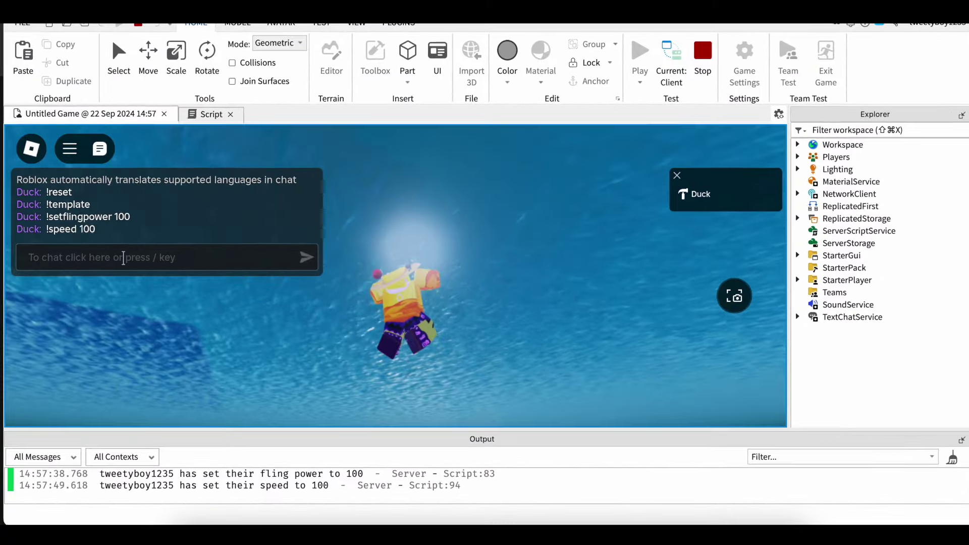
# Teleport the character to 100 50 100 with the !teleport command.
pyautogui.click(129, 265)
pyautogui.write('!')
pyautogui.write('te')
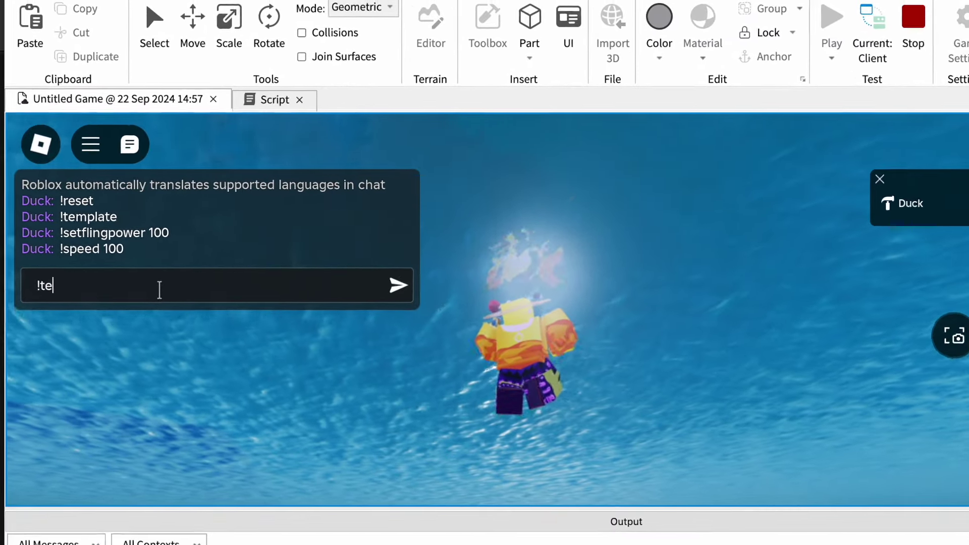
pyautogui.write('leport 100 50 100')
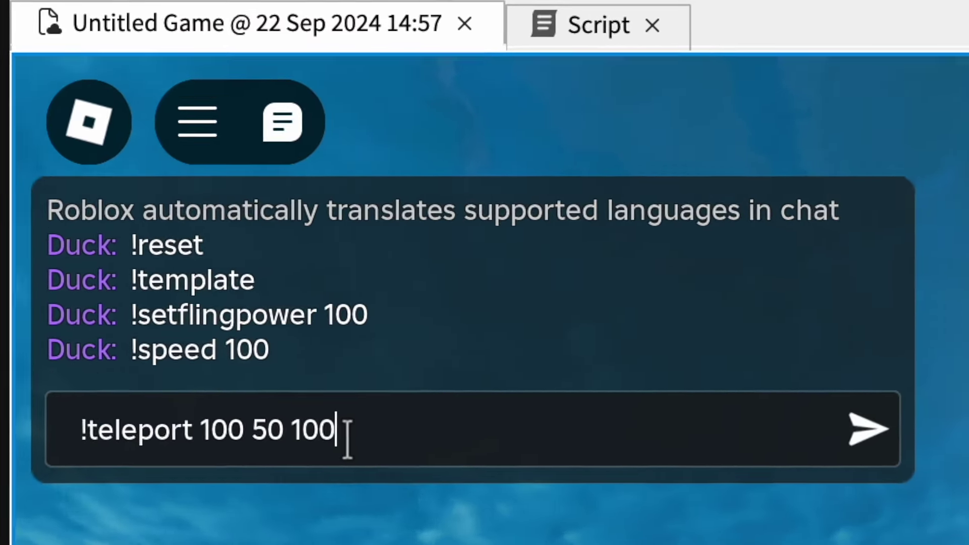
pyautogui.press('Return')
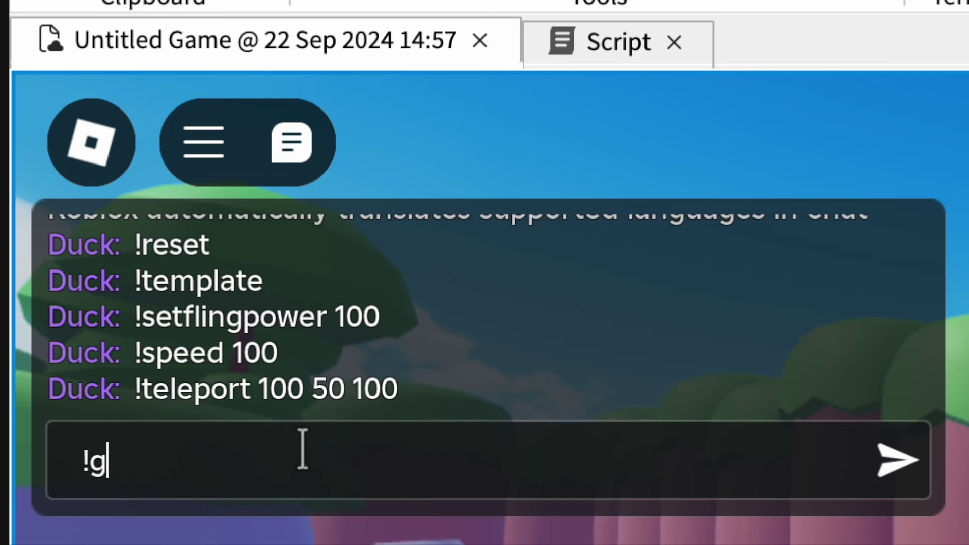
# Make the character giant once, then shrink it twice via chat.
pyautogui.write('nt')
pyautogui.press('Return')
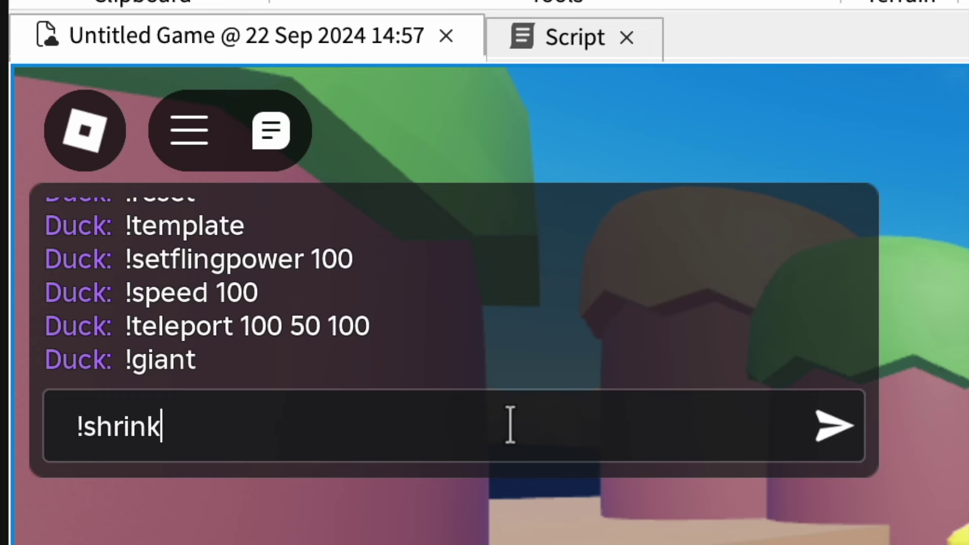
pyautogui.press('Return')
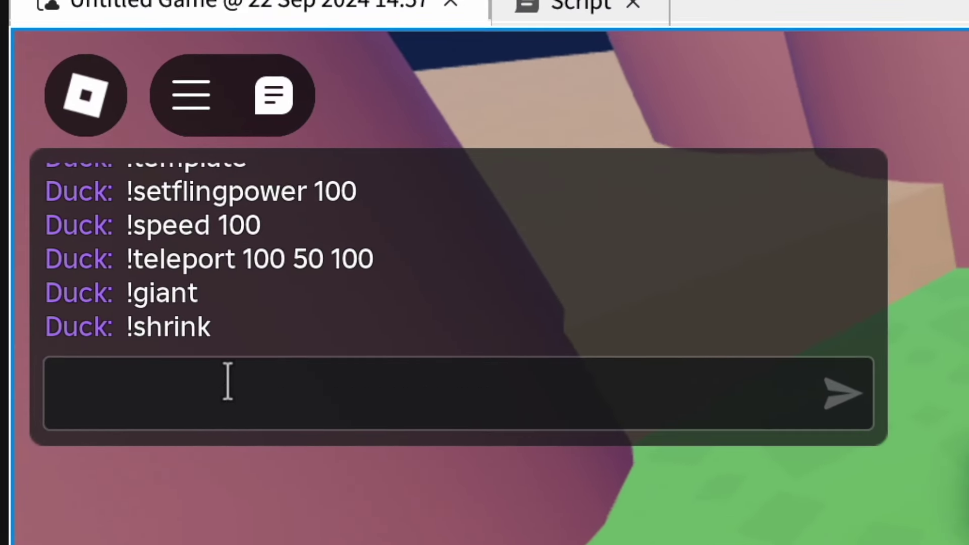
pyautogui.write('!shrink')
pyautogui.press('Return')
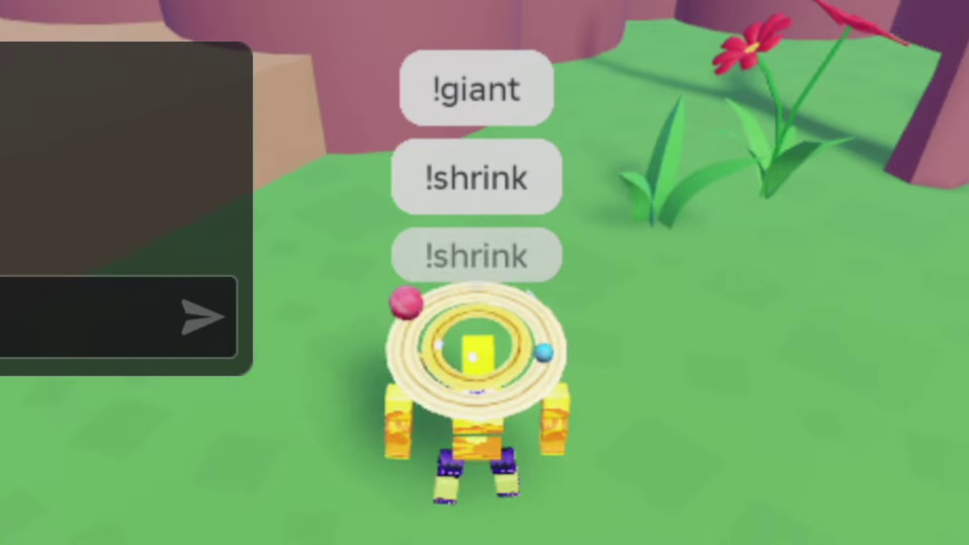
# Send !giant several more times until the character towers over the map.
pyautogui.write('!')
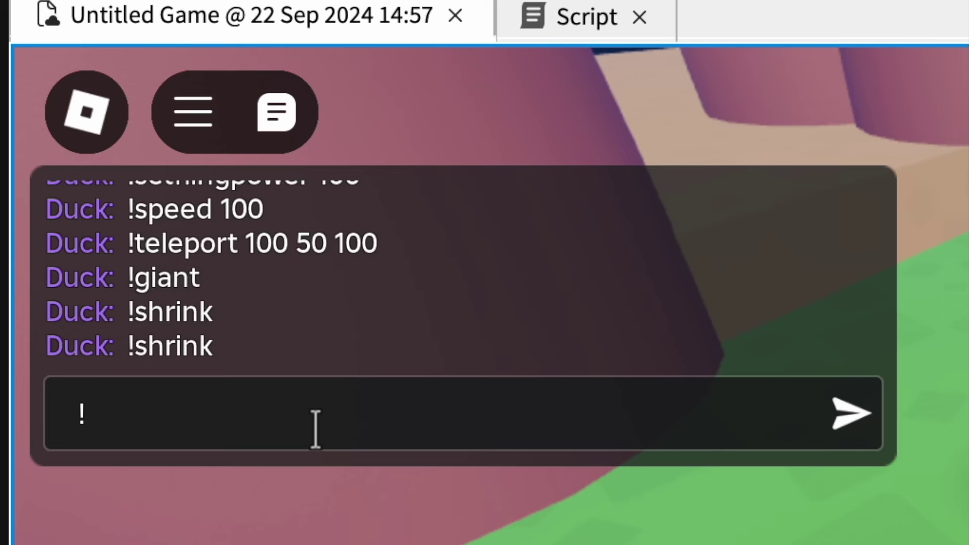
pyautogui.write('giant')
pyautogui.press('Return')
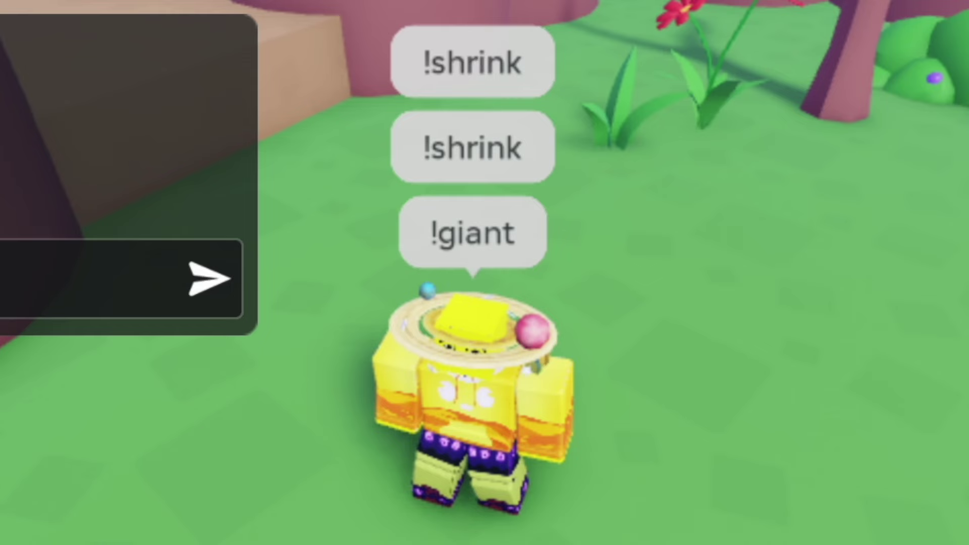
pyautogui.press('Return')
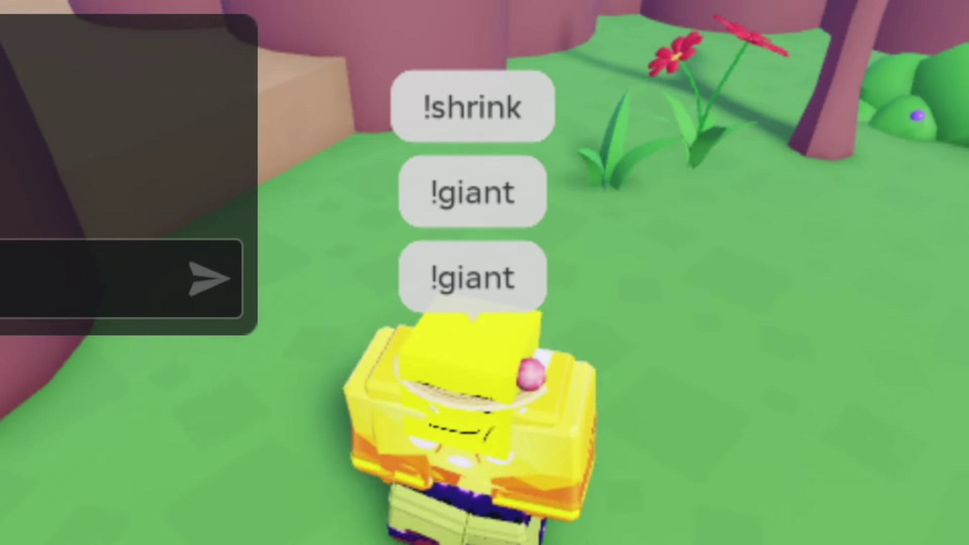
pyautogui.write('!g')
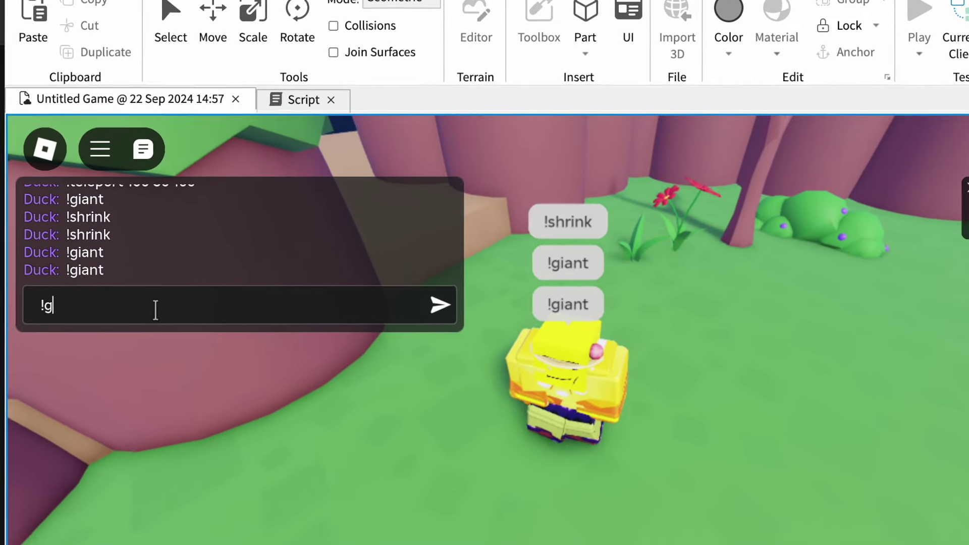
pyautogui.write('iant')
pyautogui.press('Return')
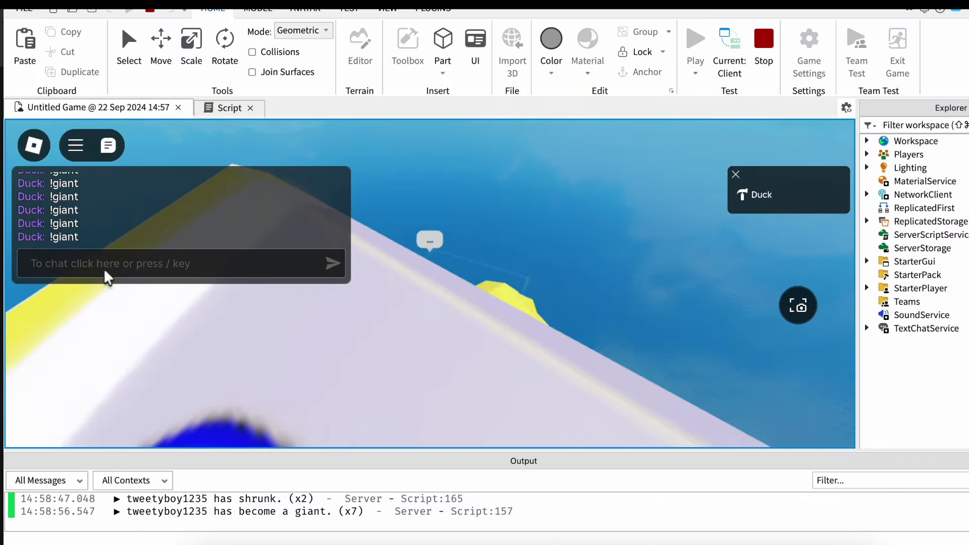
pyautogui.click(105, 261)
pyautogui.write('!giant')
pyautogui.press('Return')
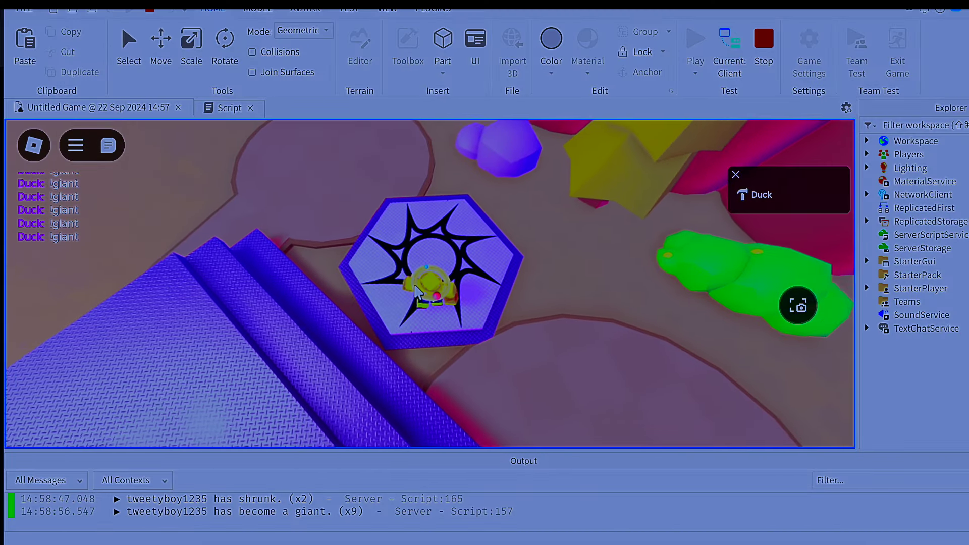
# Walk the character onto the blue platform, turn around, and orbit the camera across the map.
pyautogui.press('w')
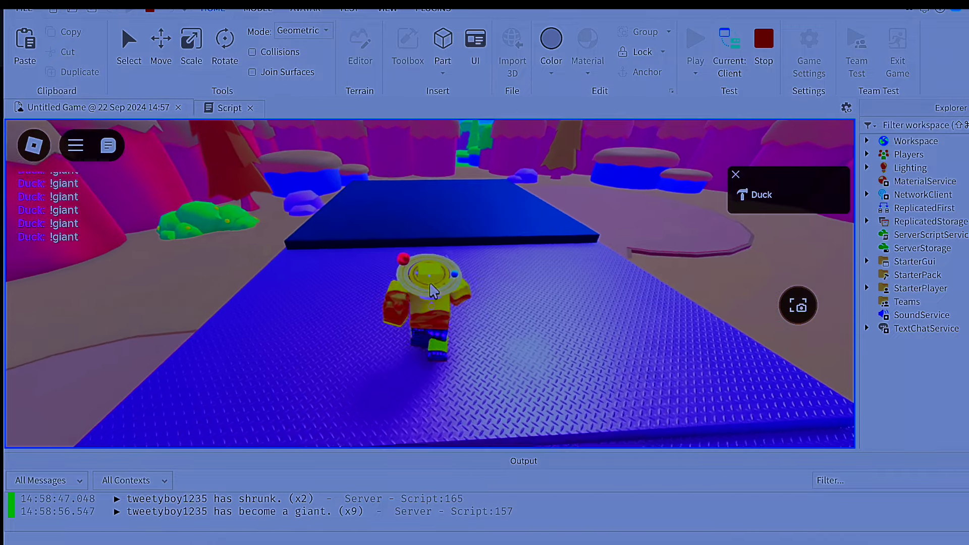
pyautogui.press('s')
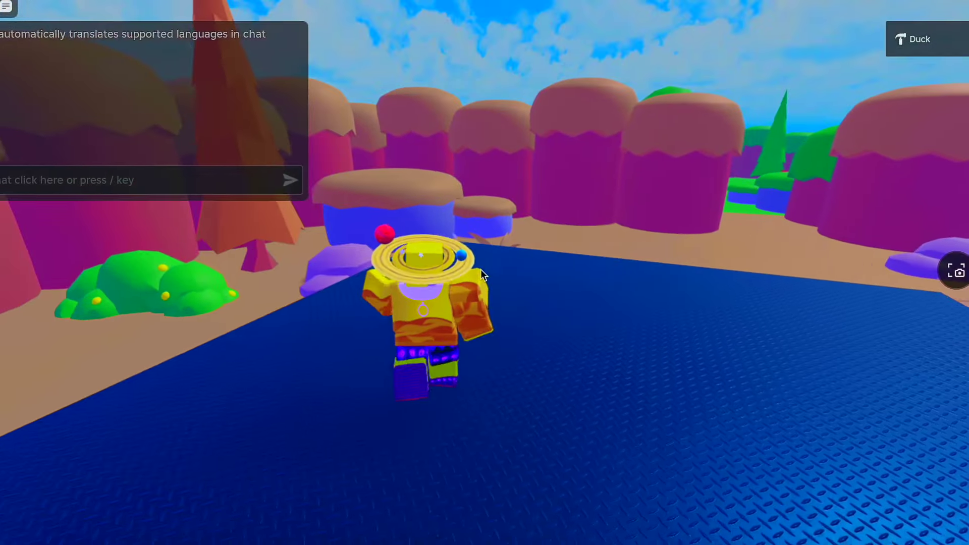
pyautogui.moveTo(480, 275); pyautogui.dragTo(482, 275, button='right')
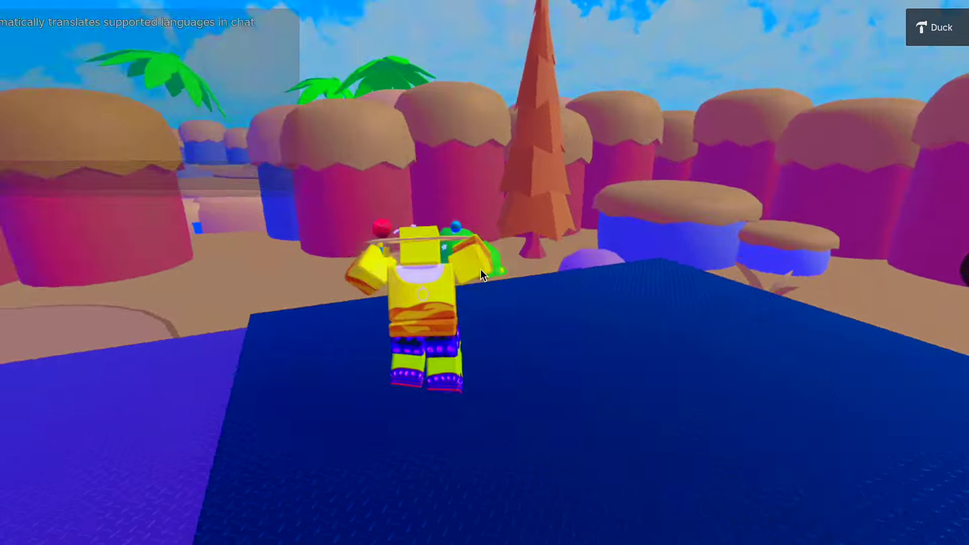